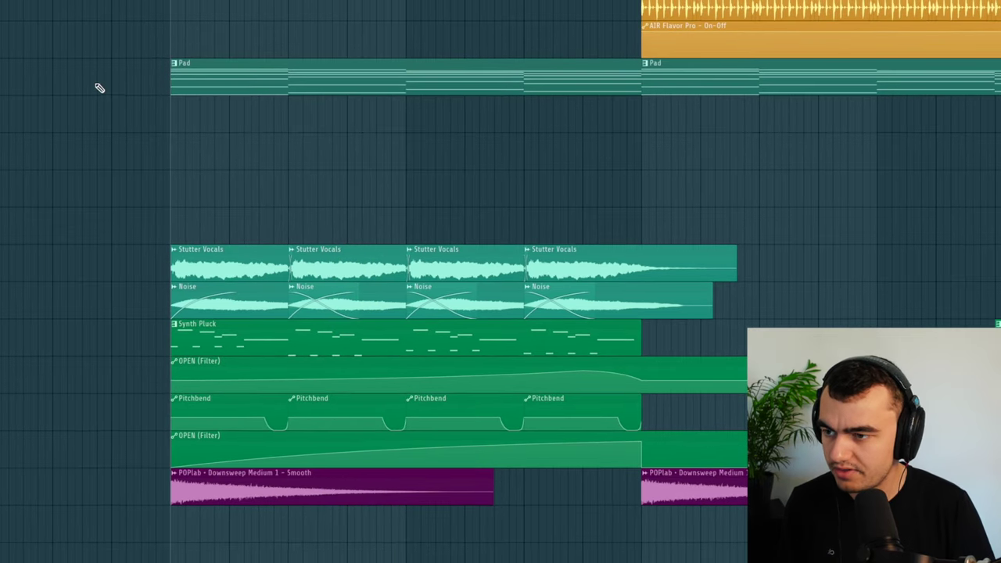
- Select the intro's Pad, Synth Pluck, filter automation, Stutter Vocals and Noise clips
left_click(223, 78)
left_click_drag(150, 319, 265, 357)
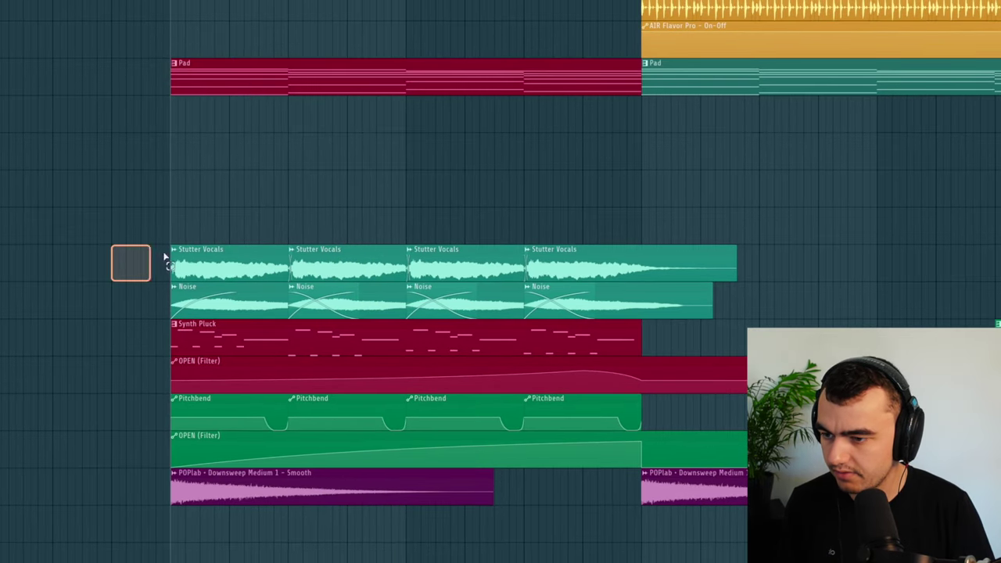
left_click_drag(164, 256, 290, 307)
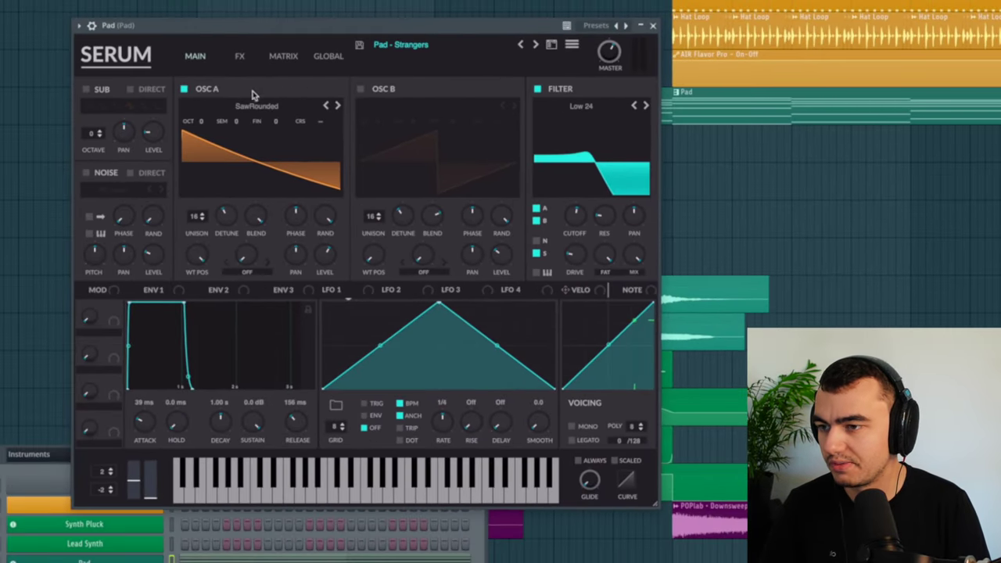
- Enable Chorus, EQ, Compressor and Filter in the Pad's Serum FX rack
left_click(241, 58)
left_click(88, 92)
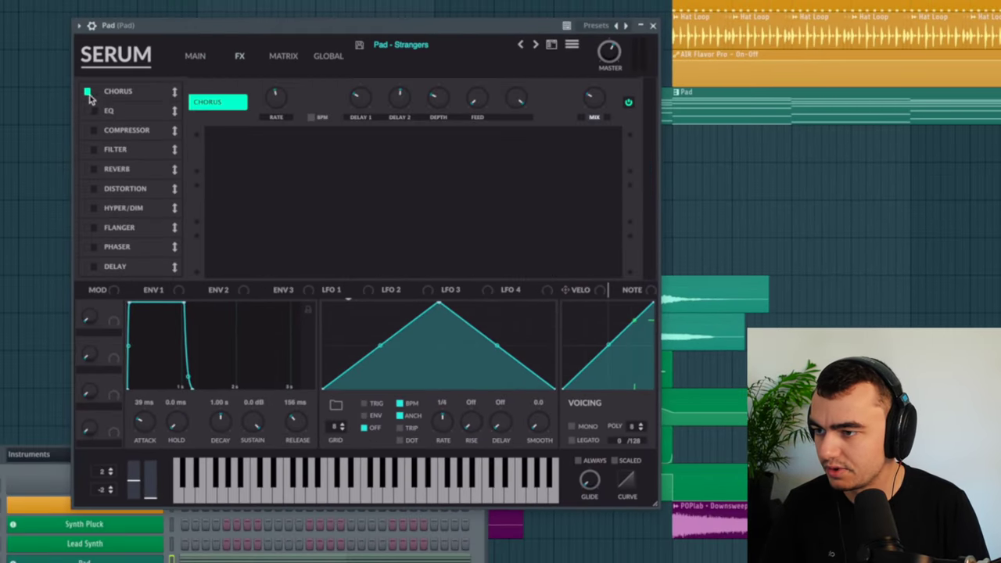
left_click(87, 110)
left_click(88, 130)
left_click(87, 149)
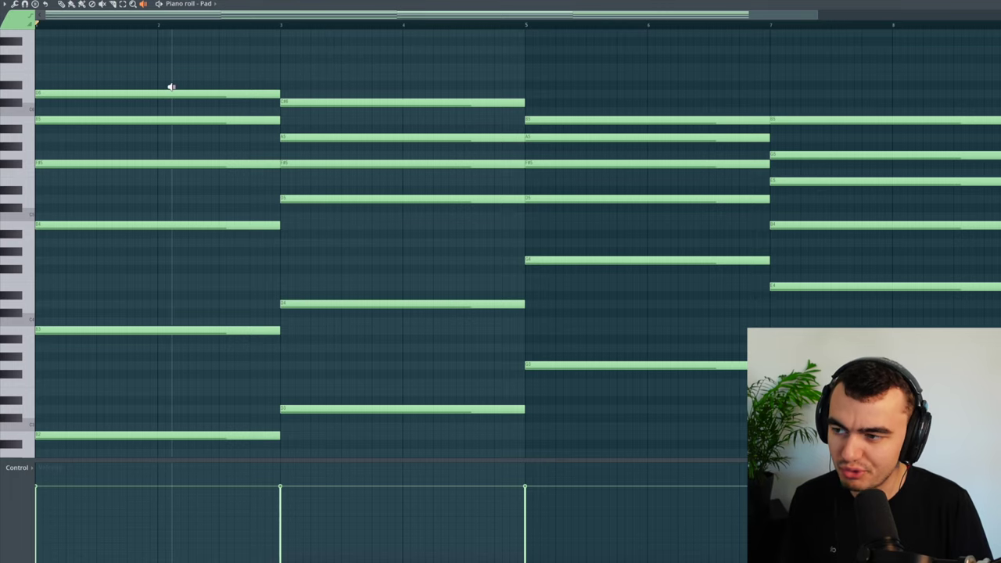
left_click(169, 50)
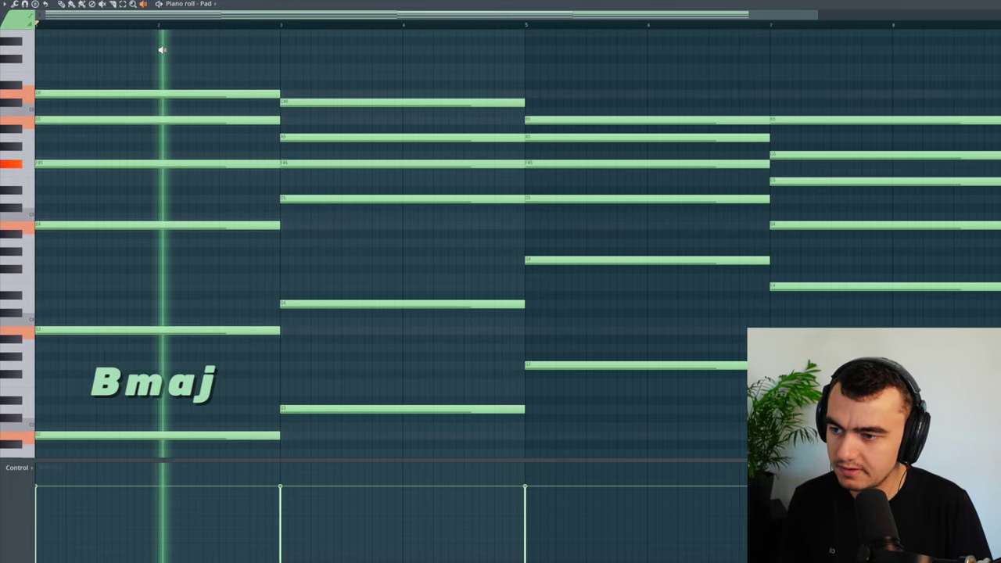
left_click(366, 82)
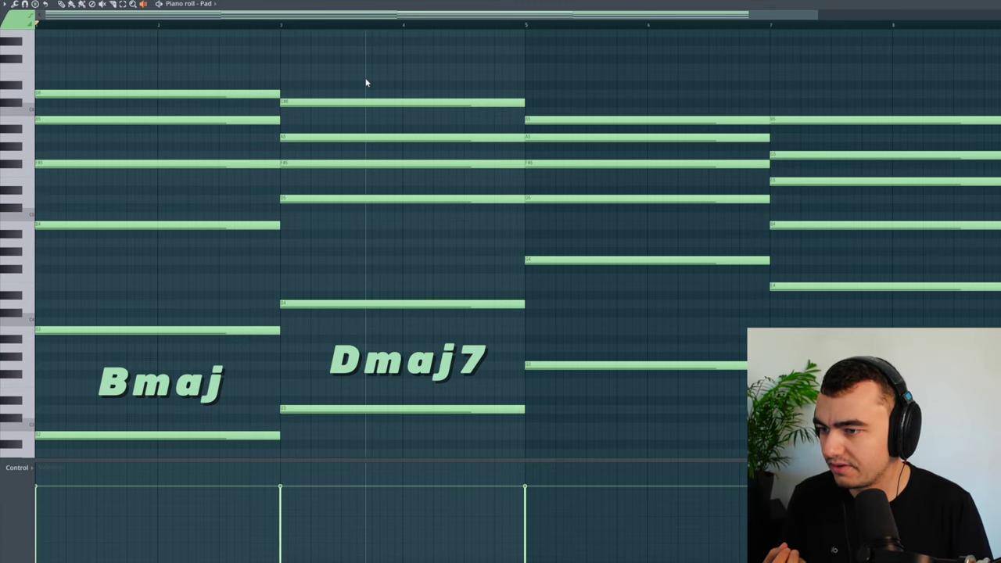
left_click(586, 82)
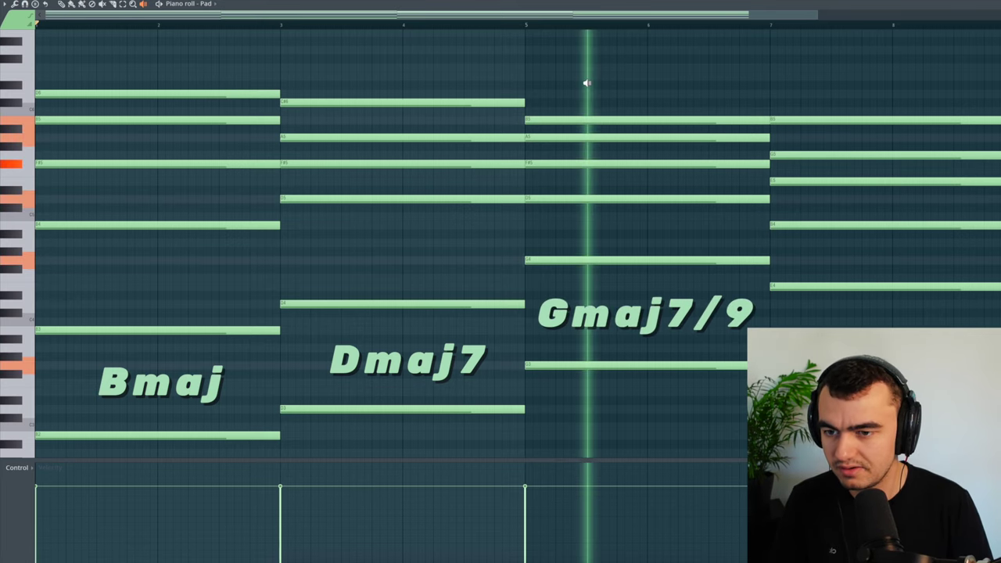
left_click(587, 82)
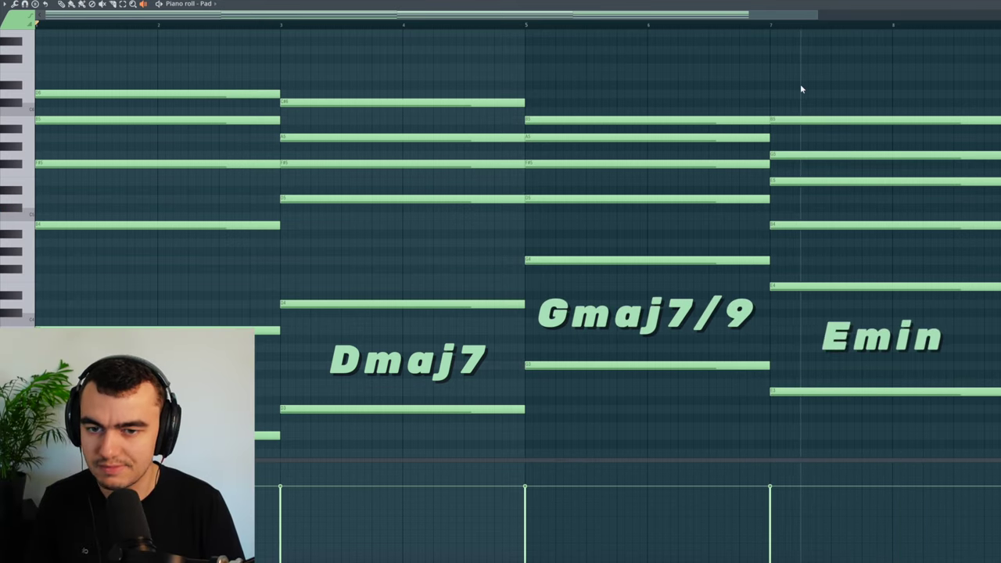
left_click(800, 84)
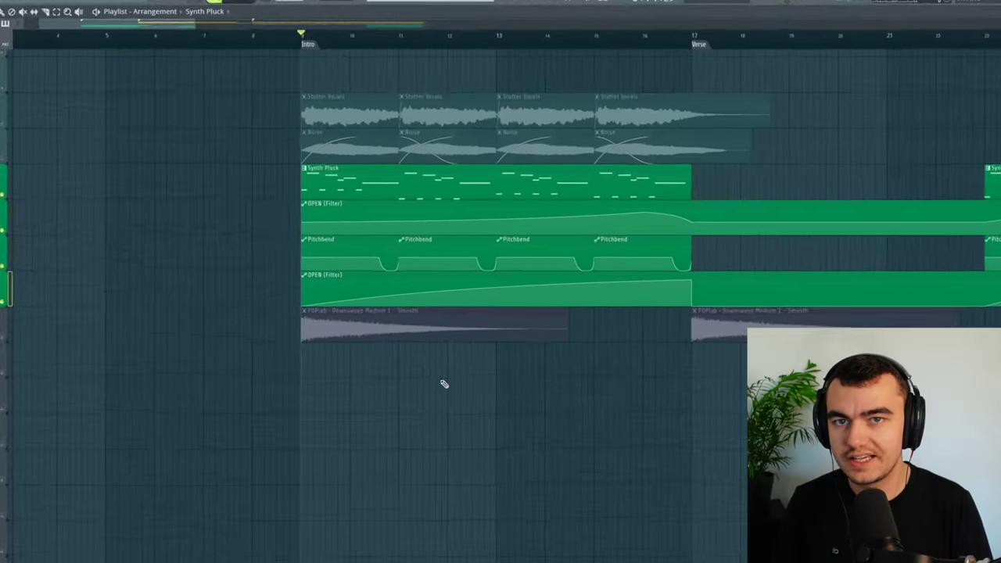
- Play the intro and enter an exact Attack time in the pluck's Serum patch
key("space")
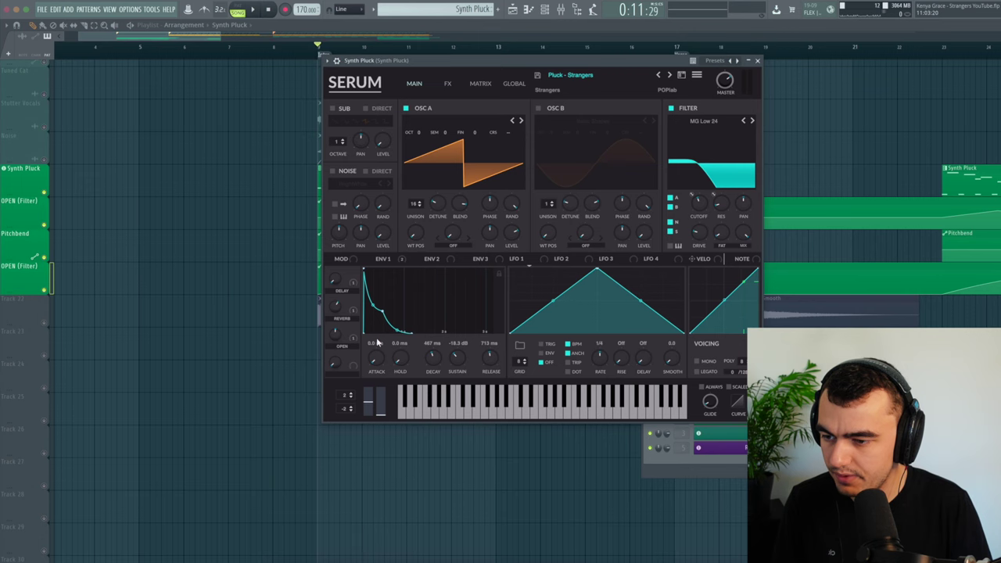
double_click(377, 344)
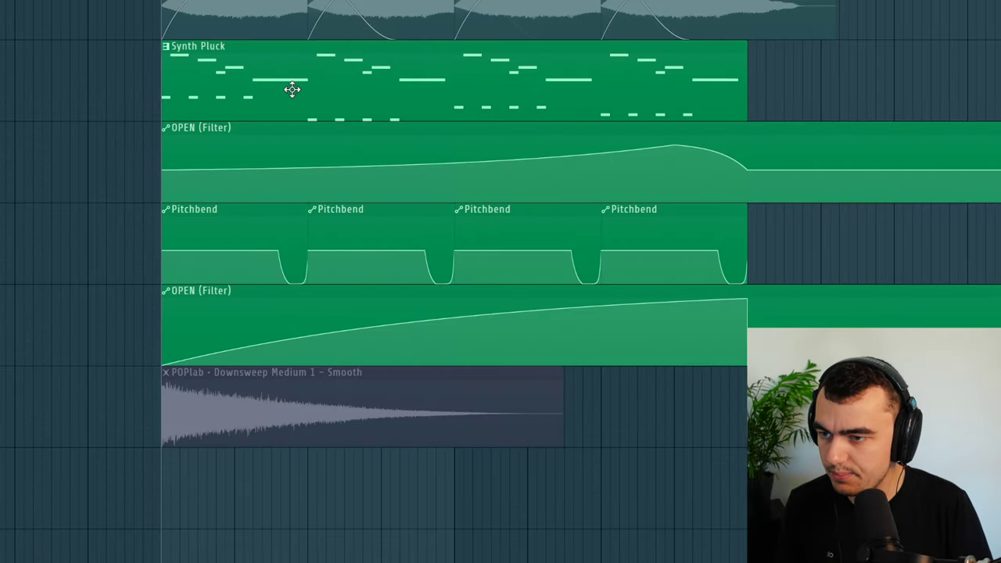
- Inspect the Synth Pluck and both OPEN (Filter) clips, then scroll to the Pitchbend automation
left_click(292, 90)
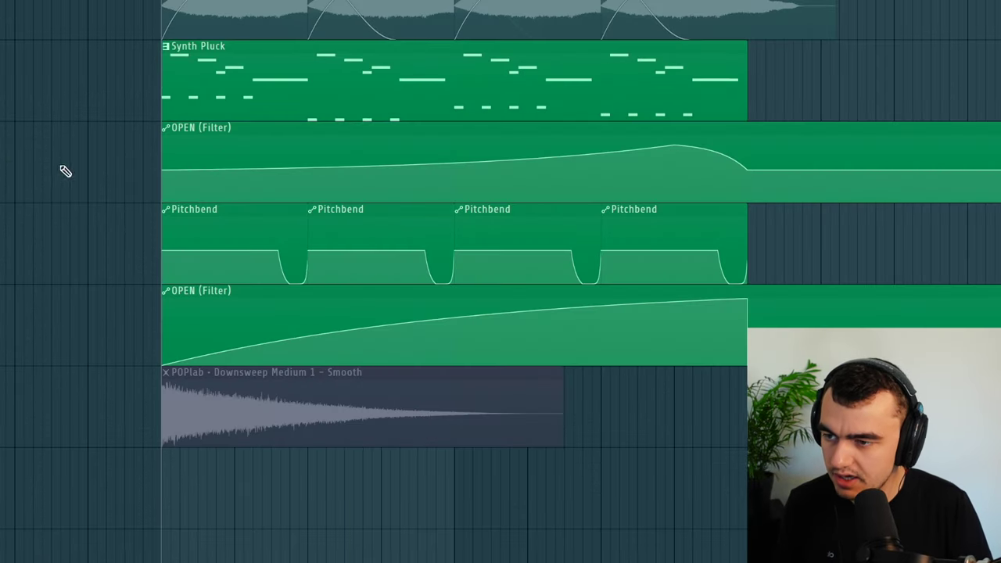
left_click(119, 157, "ctrl")
left_click(239, 331, "ctrl")
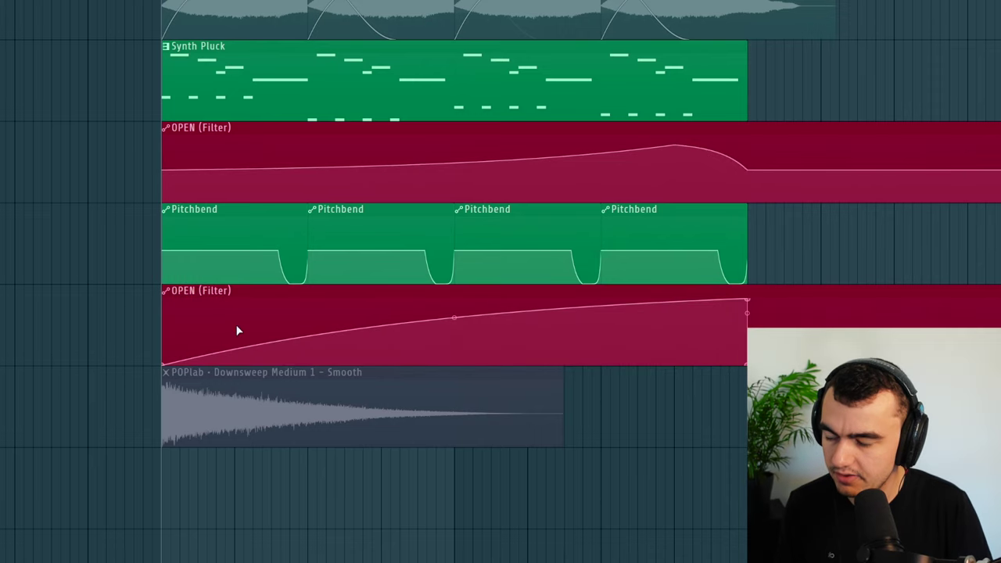
left_click(53, 275)
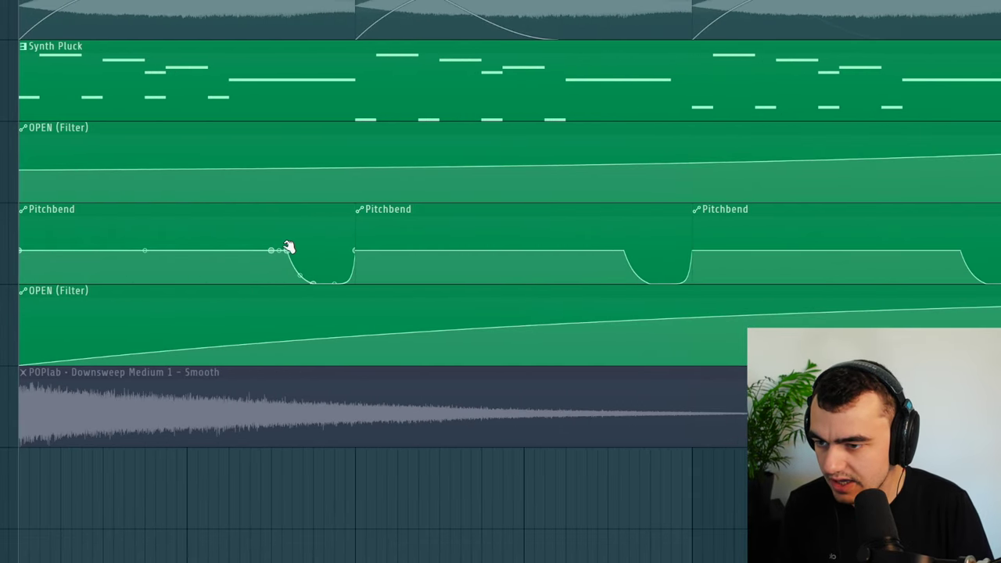
scroll(328, 227, "down", 1)
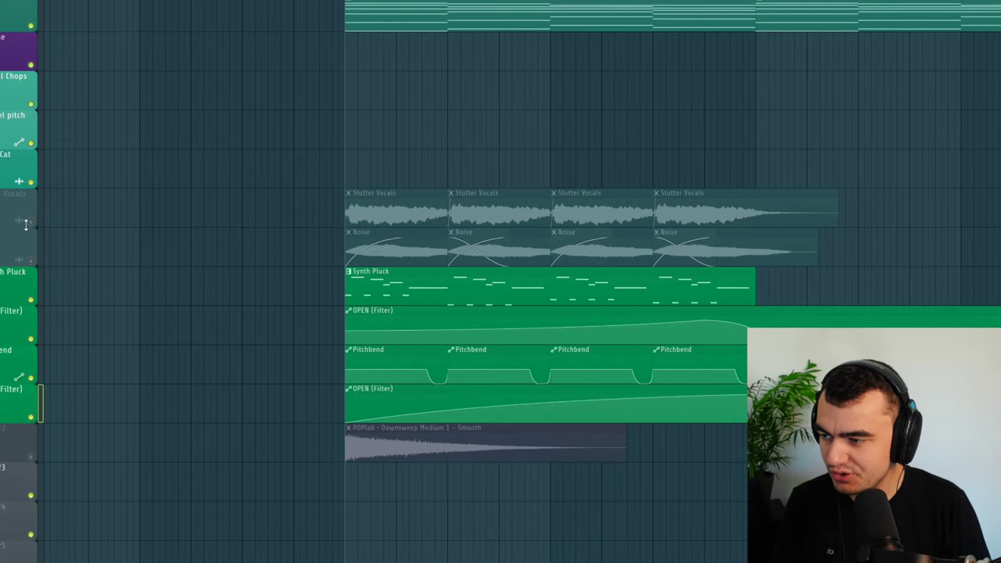
- Unmute the Vocals track and compare the Noise and Stutter Vocals layers during playback
left_click(29, 221)
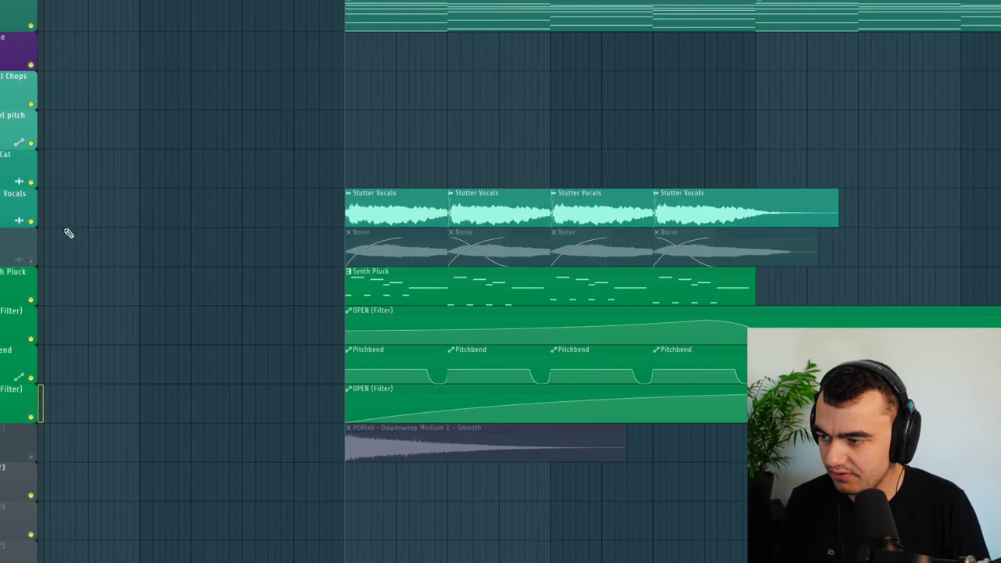
key("space")
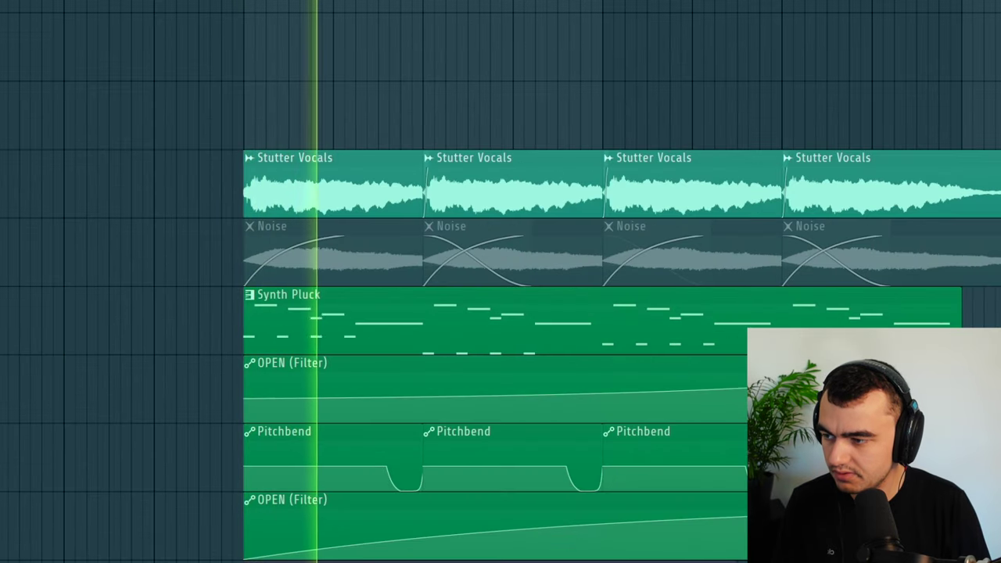
left_click(31, 261)
left_click(30, 221)
key("space")
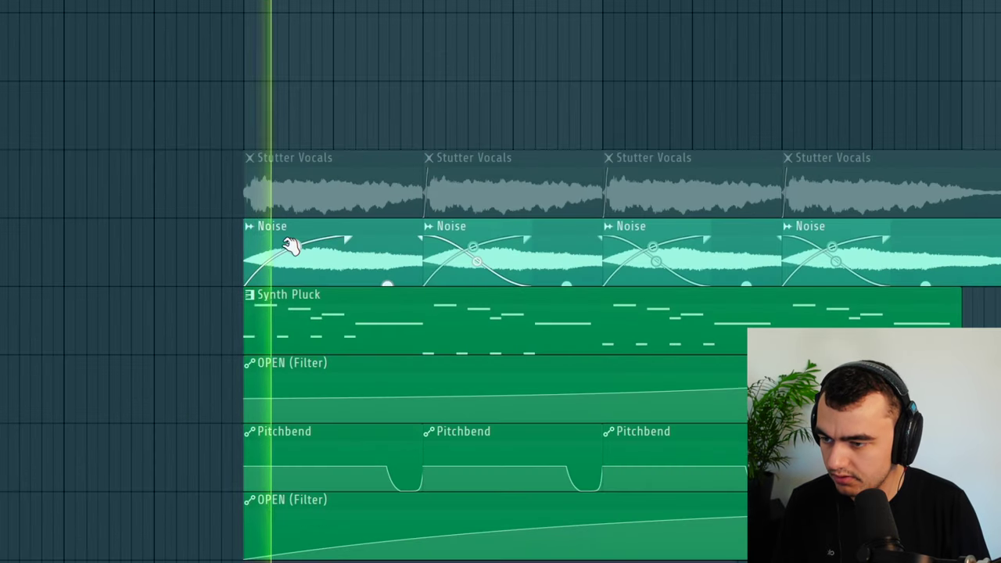
key("space")
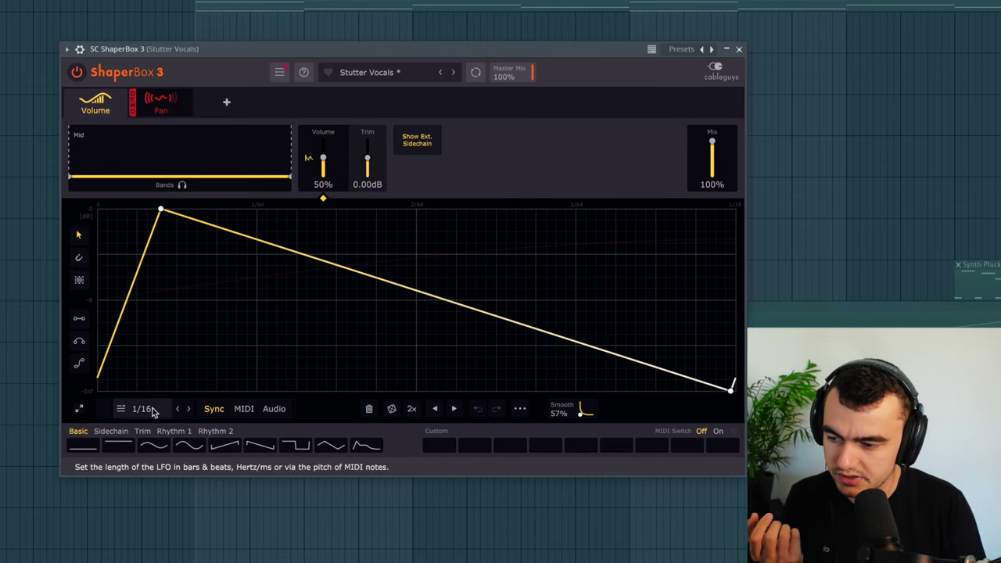
- Switch the Stutter Vocals' ShaperBox 3 to its Pan shaping module
left_click(164, 110)
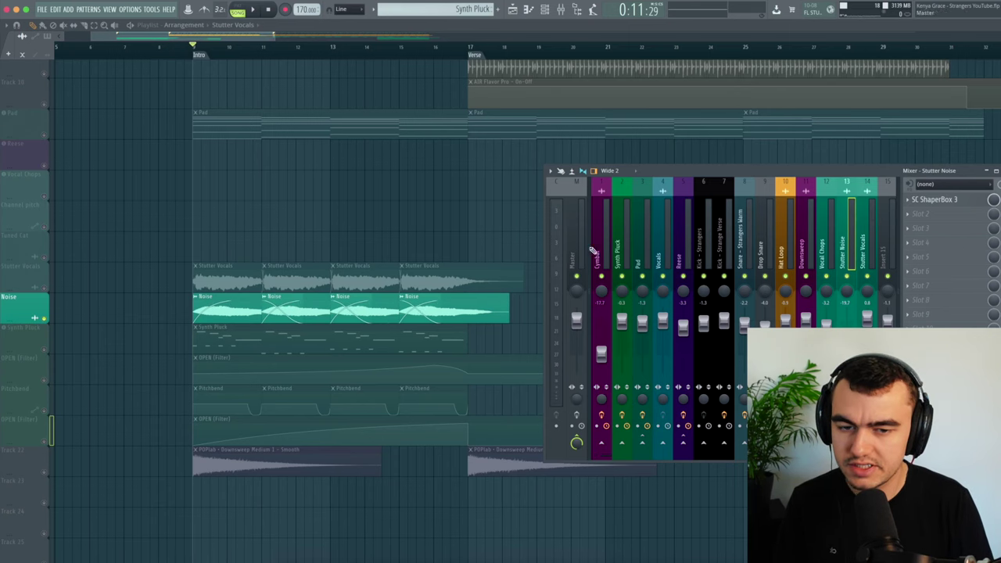
- Open ShaperBox 3 on the Stutter Noise insert and view its Volume shaping
left_click(931, 200)
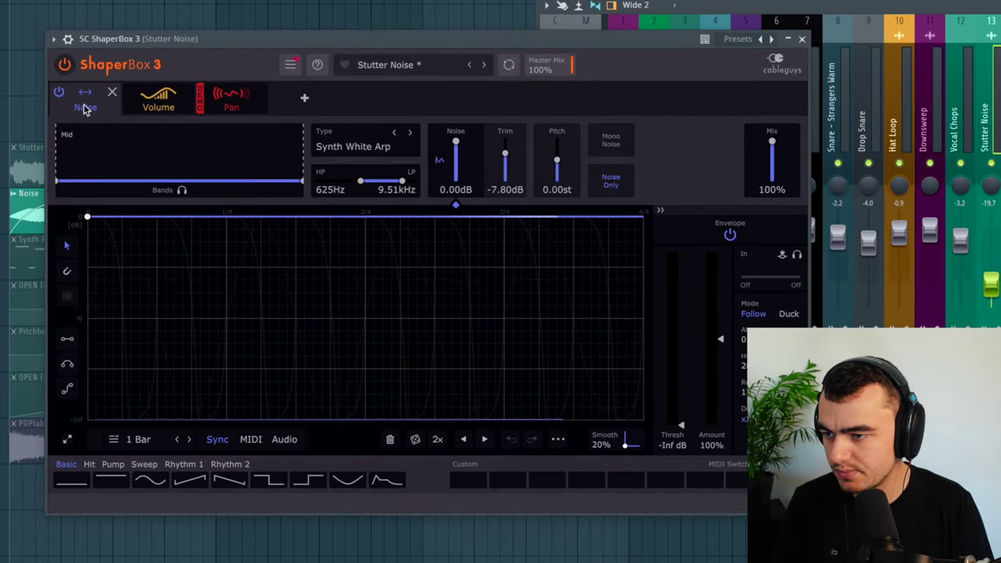
left_click(158, 102)
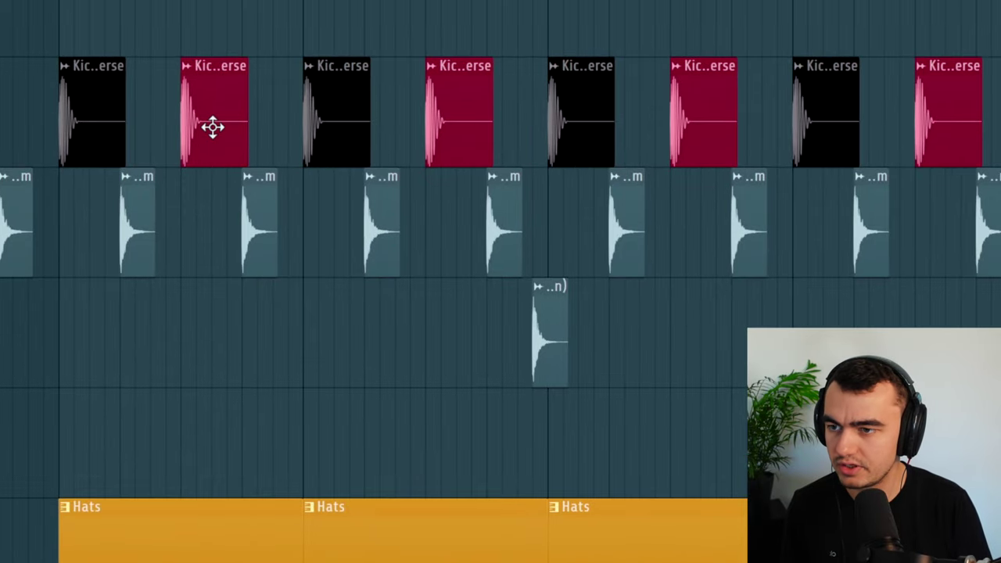
- Drag the selected kick clips slightly later on the timeline
left_click_drag(213, 127, 241, 128)
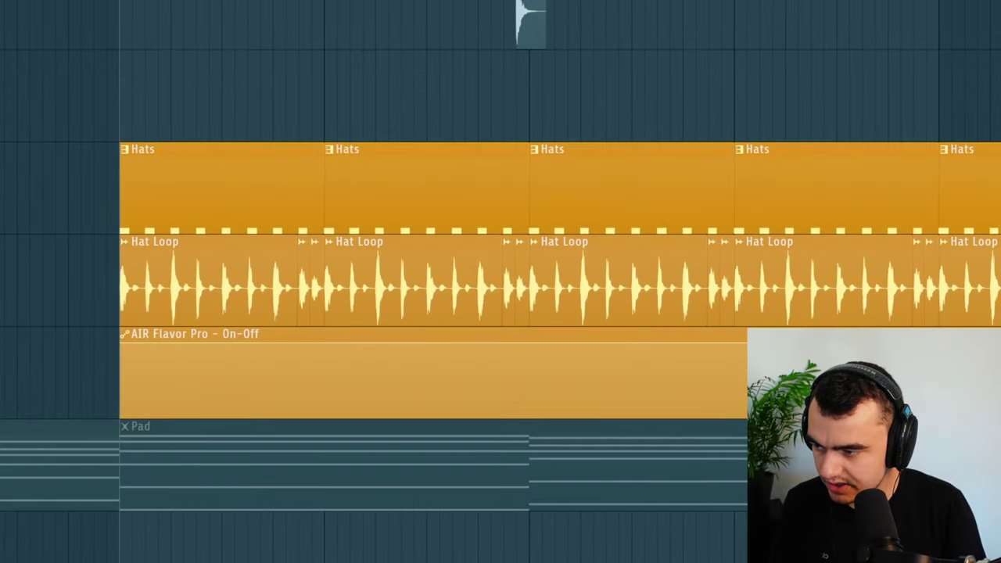
- Mute Hat Loop and AIR Flavor Pro, compare hat layers, then play Hats with Hat Loop
left_click(91, 227)
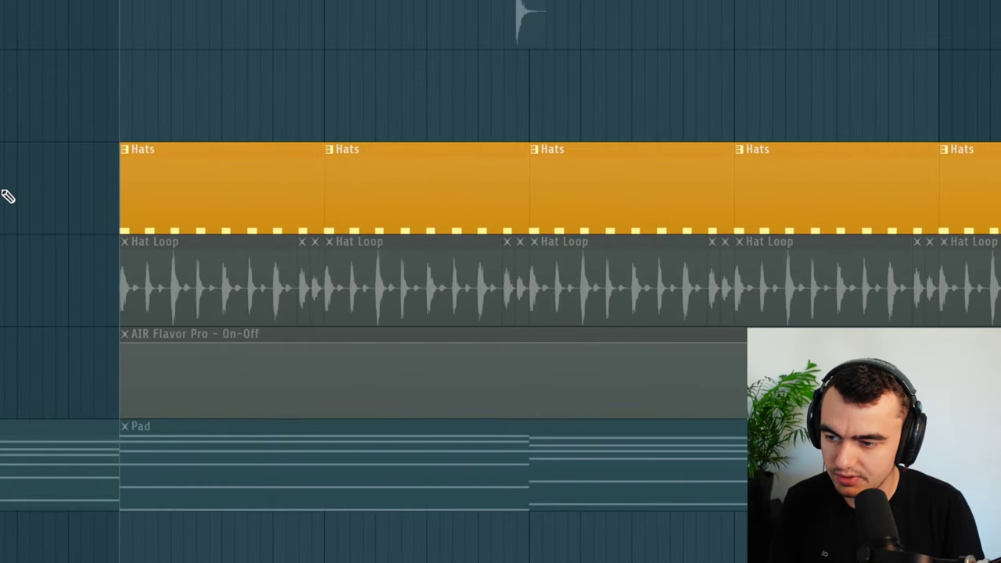
left_click(0, 280)
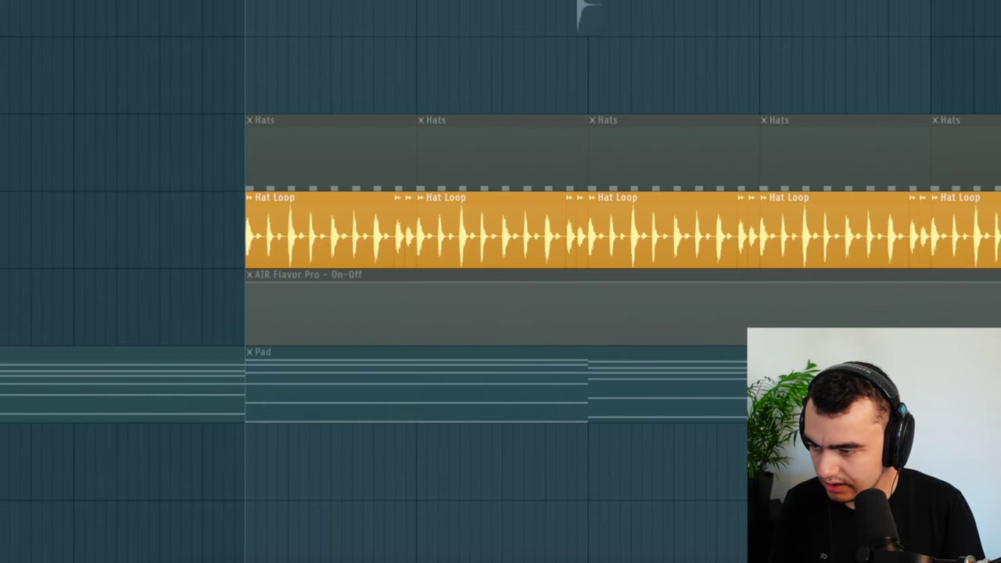
scroll(407, 273, "up", 4)
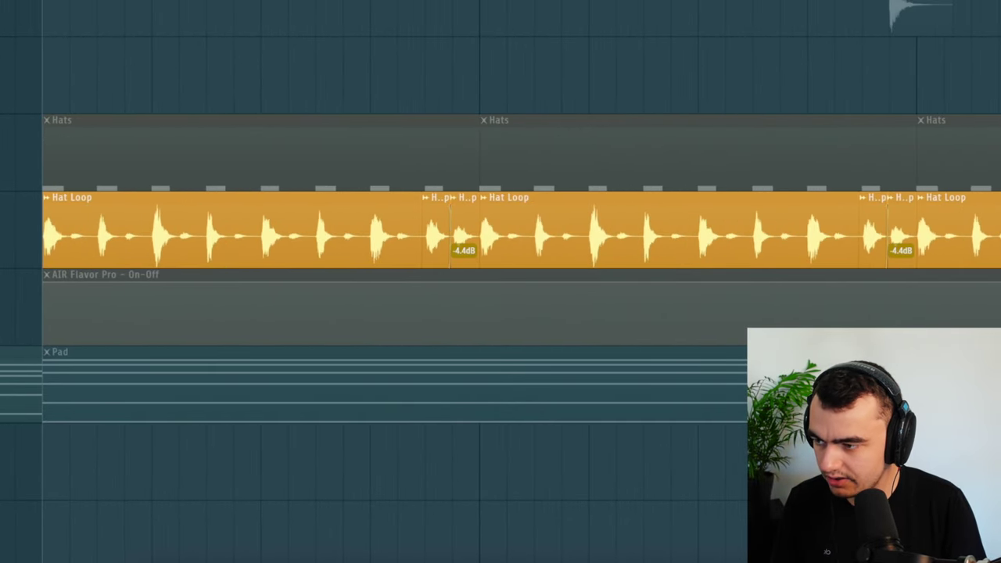
left_click(0, 153)
key("space")
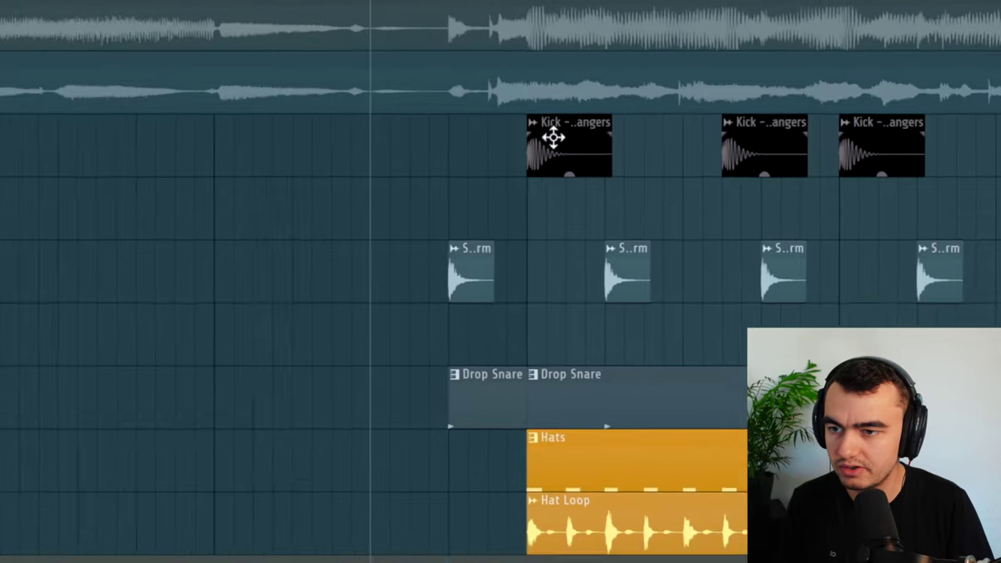
- Check the kick sample's settings, then move the playhead from bar 29 to the Drop at bar 33
double_click(485, 148)
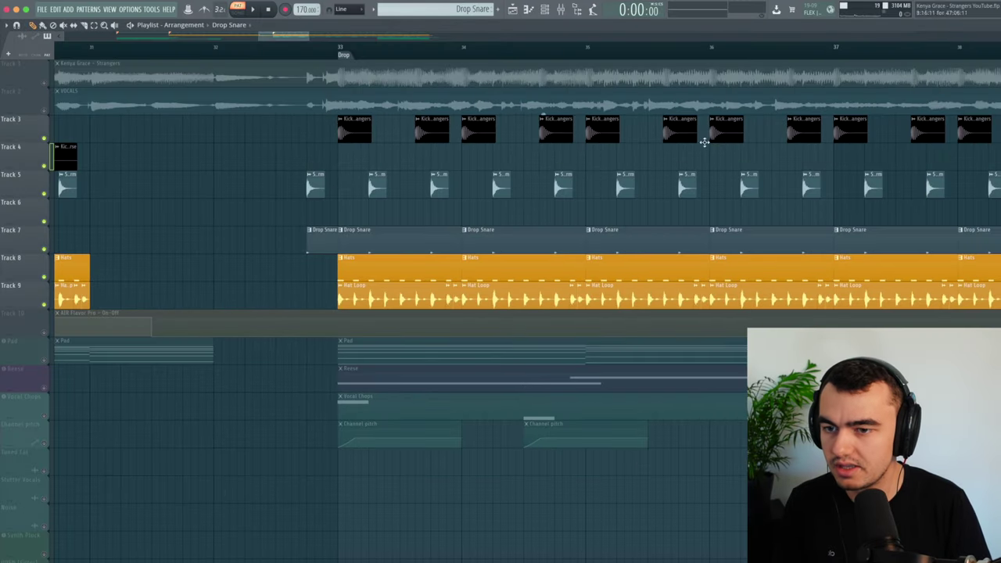
scroll(688, 153, "down", 3)
left_click(325, 47)
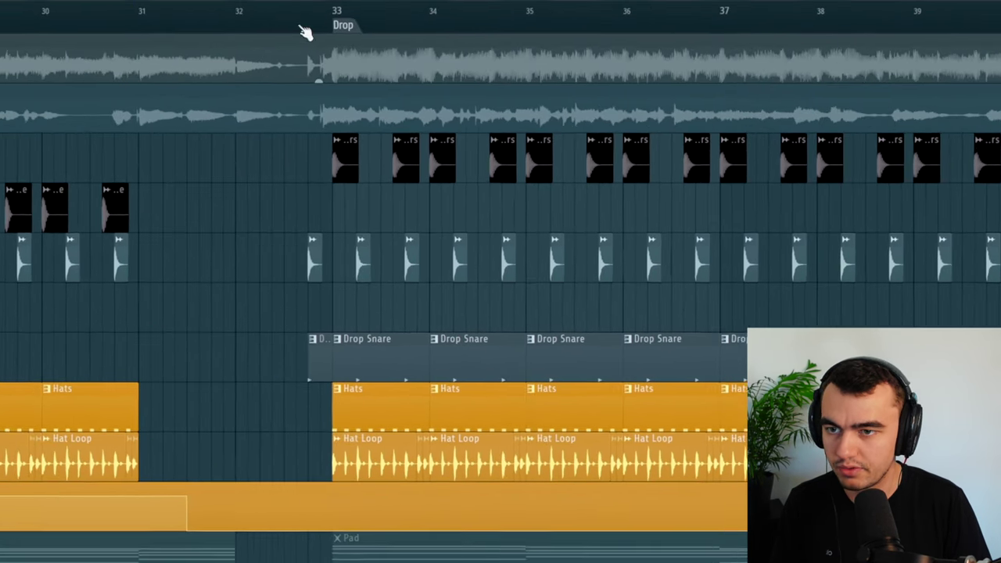
left_click(685, 14)
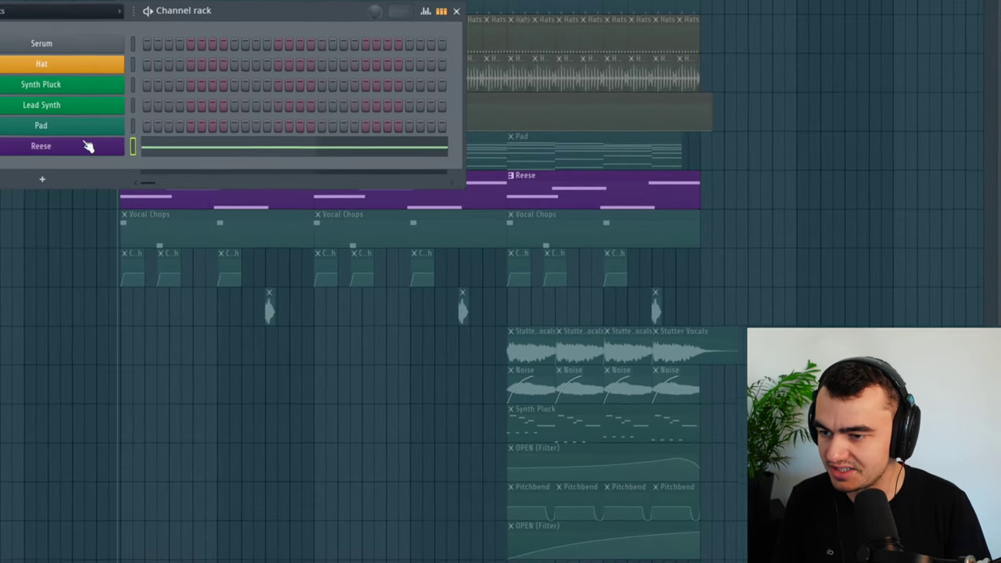
- Open Reese's Serum patch and compare its MAIN oscillator and FX rack settings
left_click(243, 205)
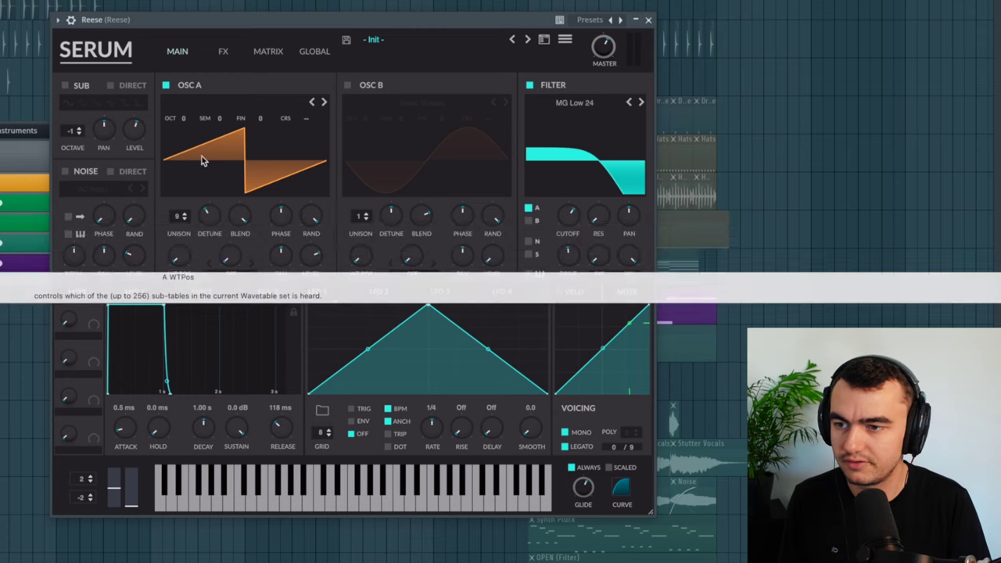
left_click(223, 52)
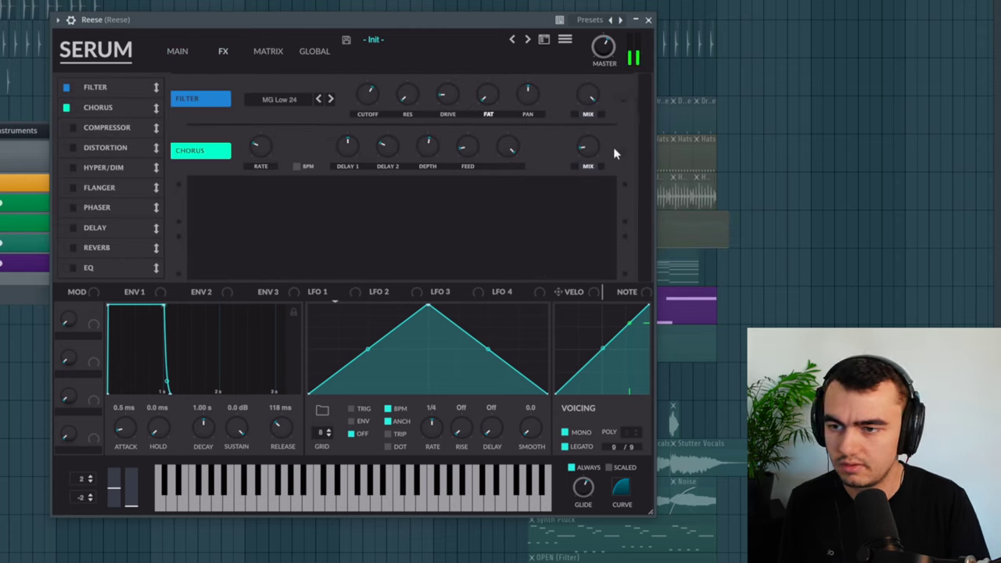
left_click(179, 55)
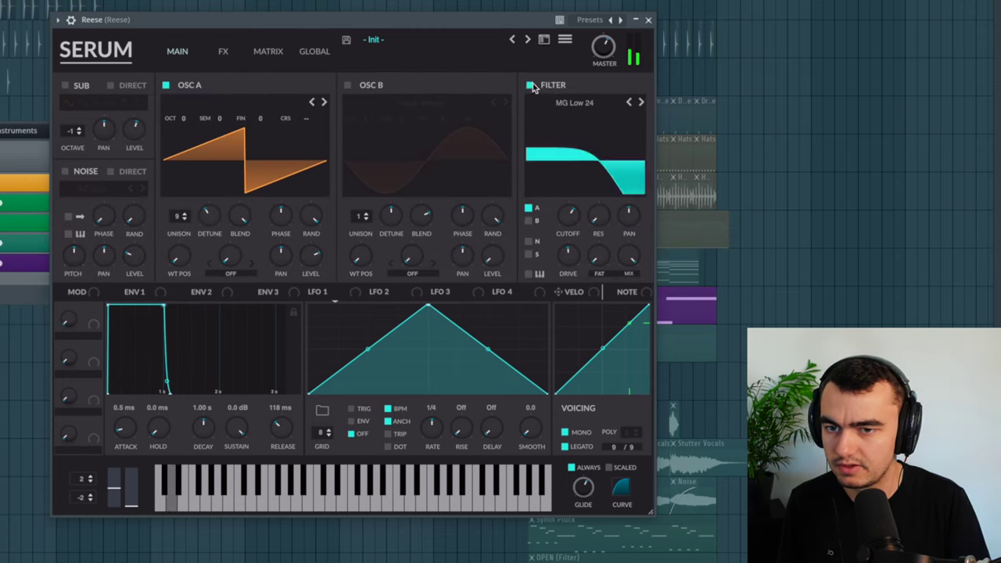
left_click(226, 51)
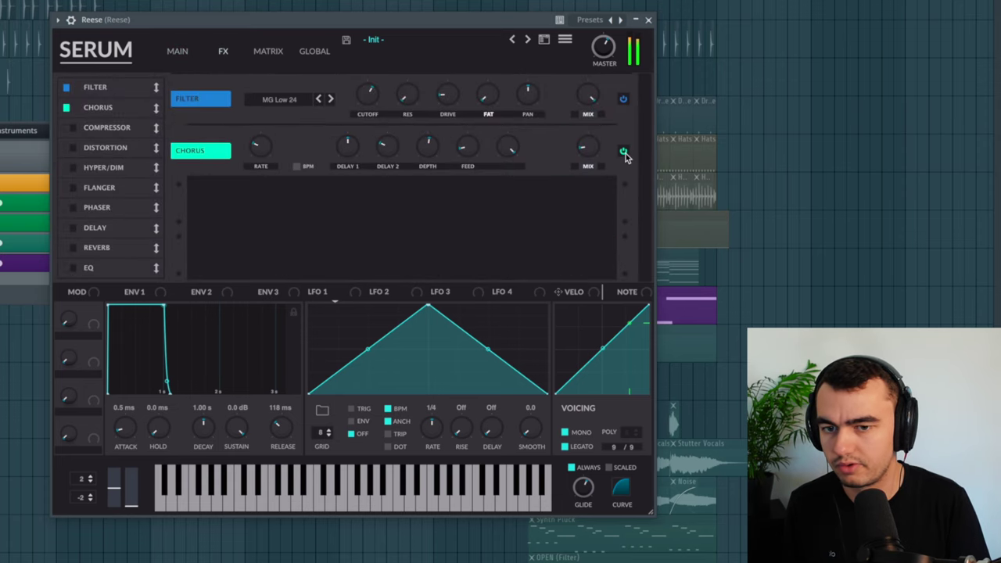
left_click(178, 52)
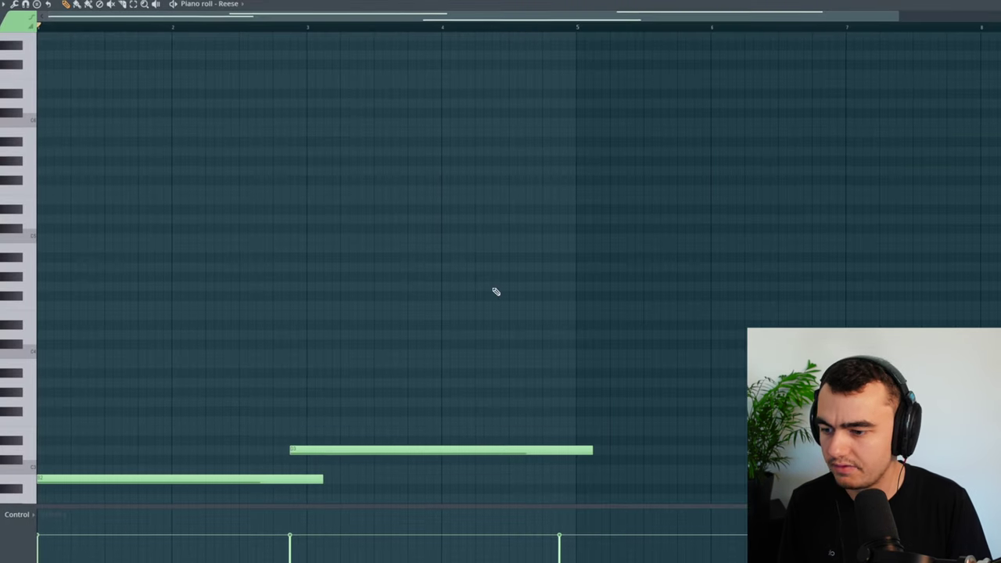
scroll(572, 302, "down", 2)
scroll(259, 384, "down", 2)
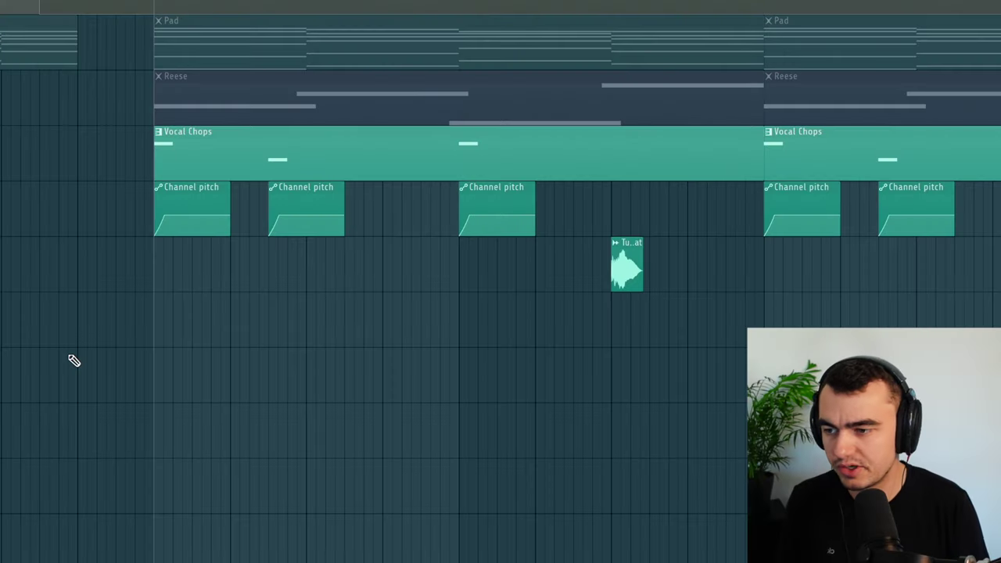
scroll(121, 205, "up", 5)
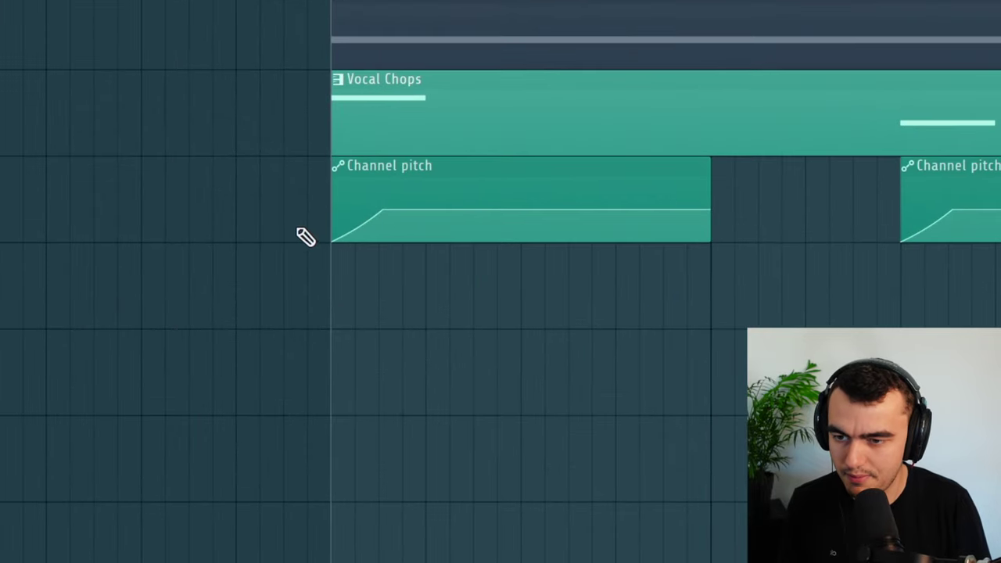
scroll(548, 391, "down", 3)
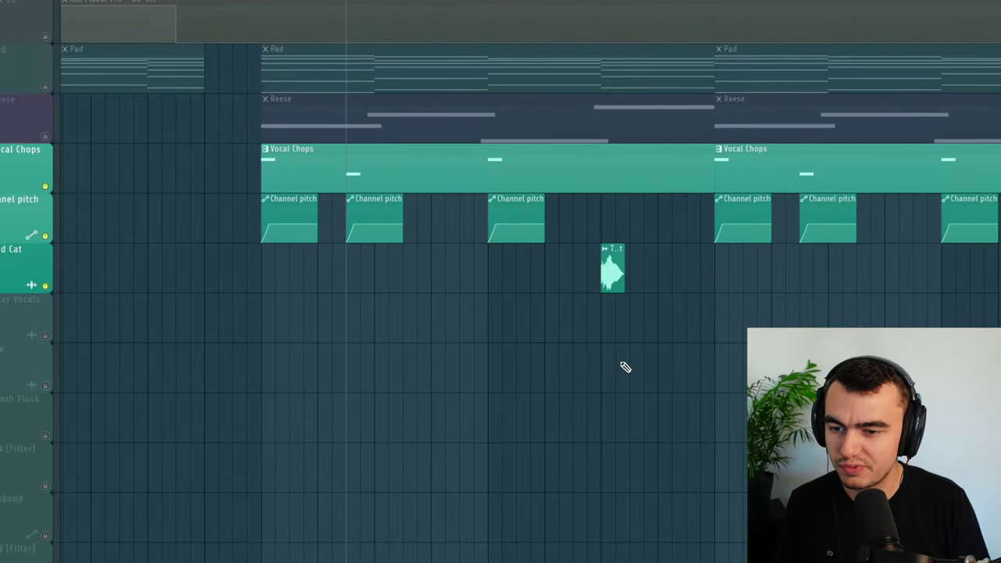
scroll(625, 368, "up", 5)
scroll(650, 396, "down", 4)
scroll(586, 405, "down", 2)
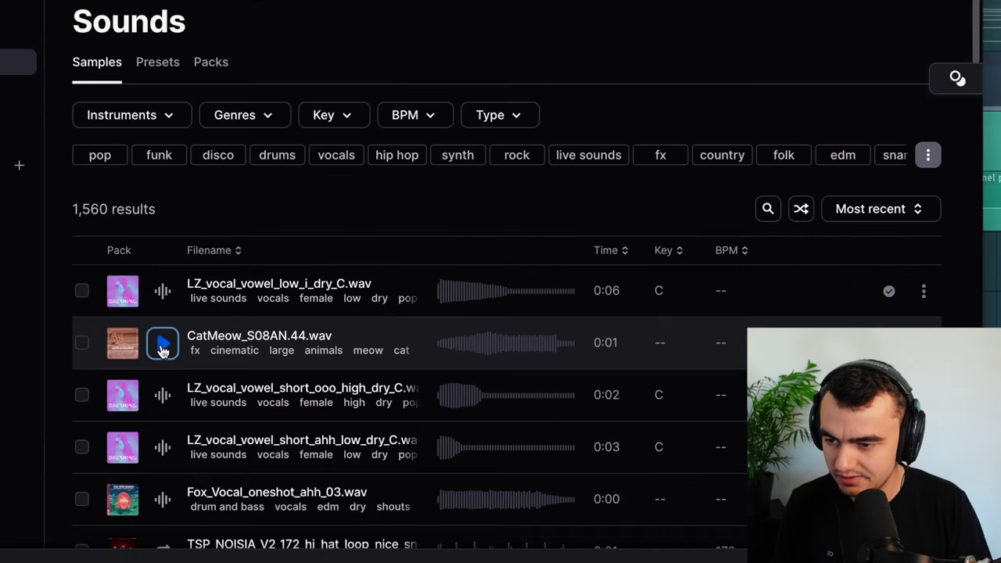
left_click(233, 335)
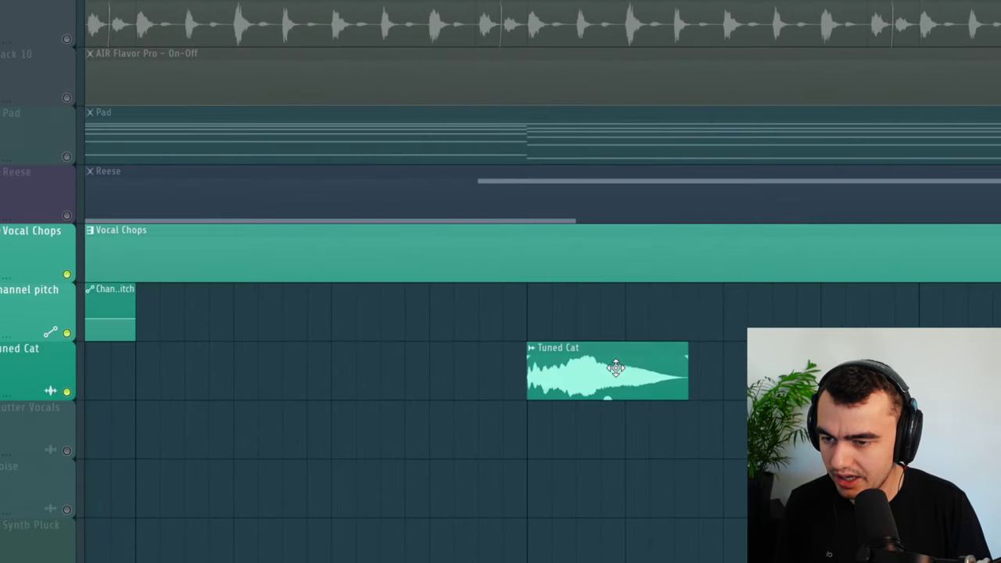
double_click(616, 369)
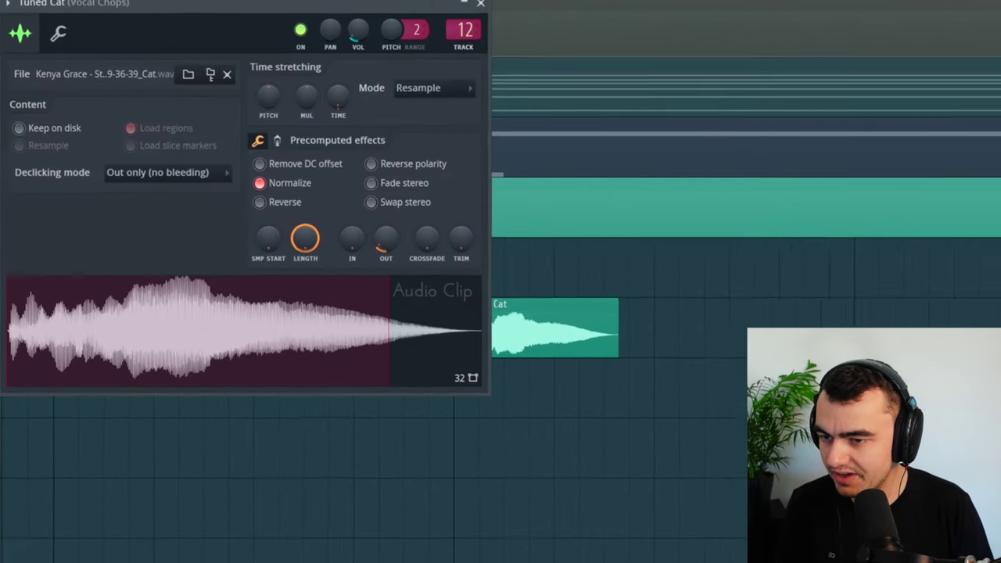
key("Escape")
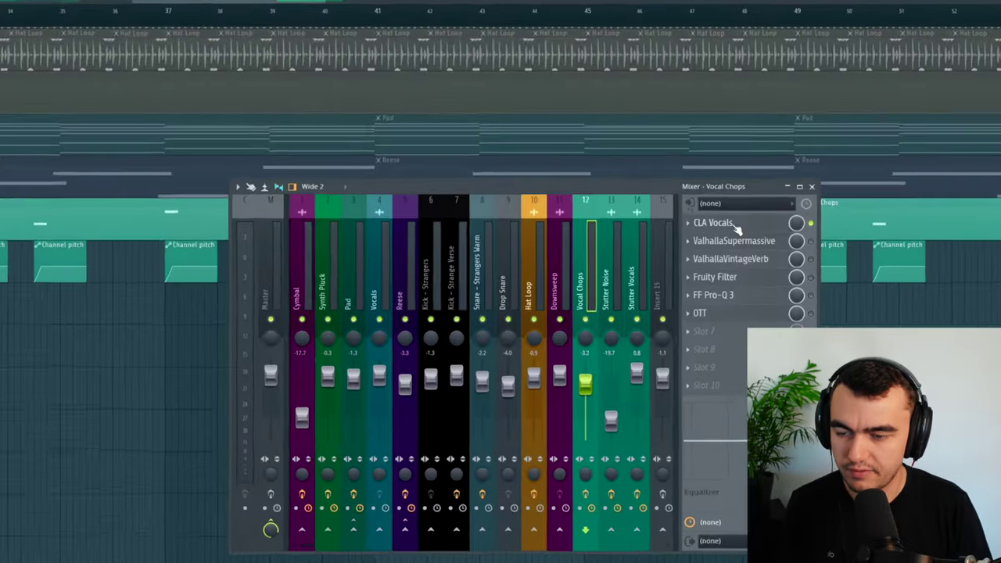
left_click(709, 229)
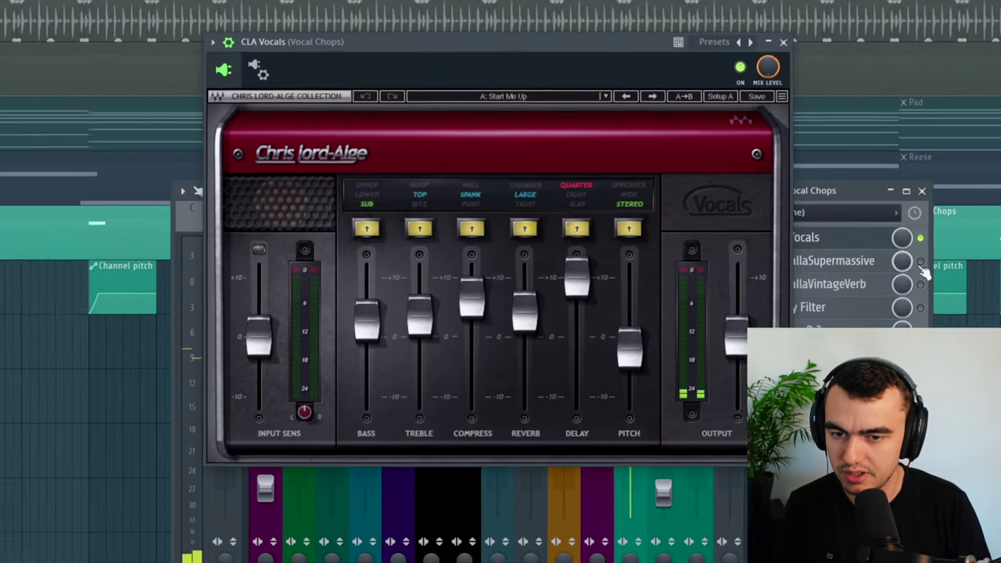
left_click(780, 256)
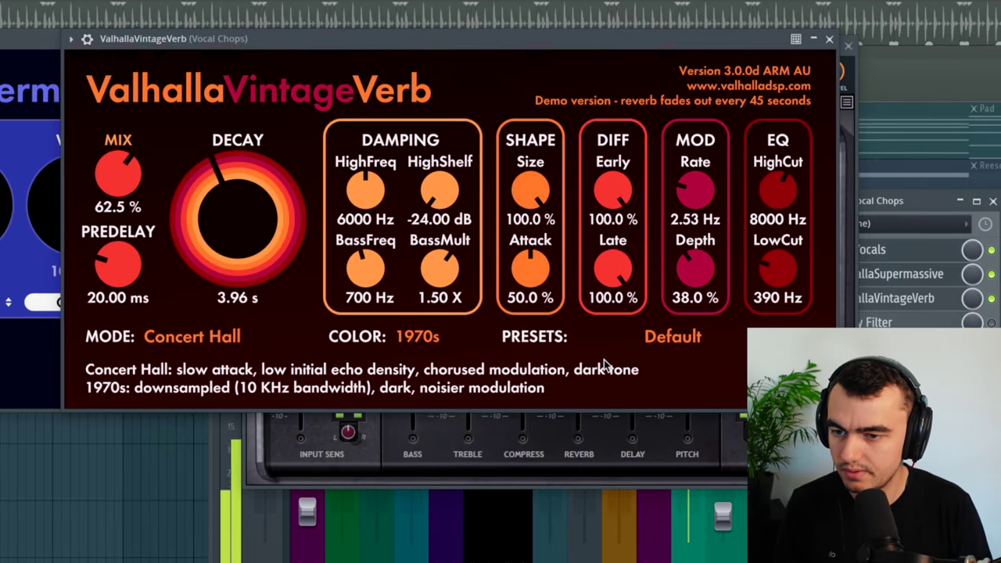
left_click(956, 320)
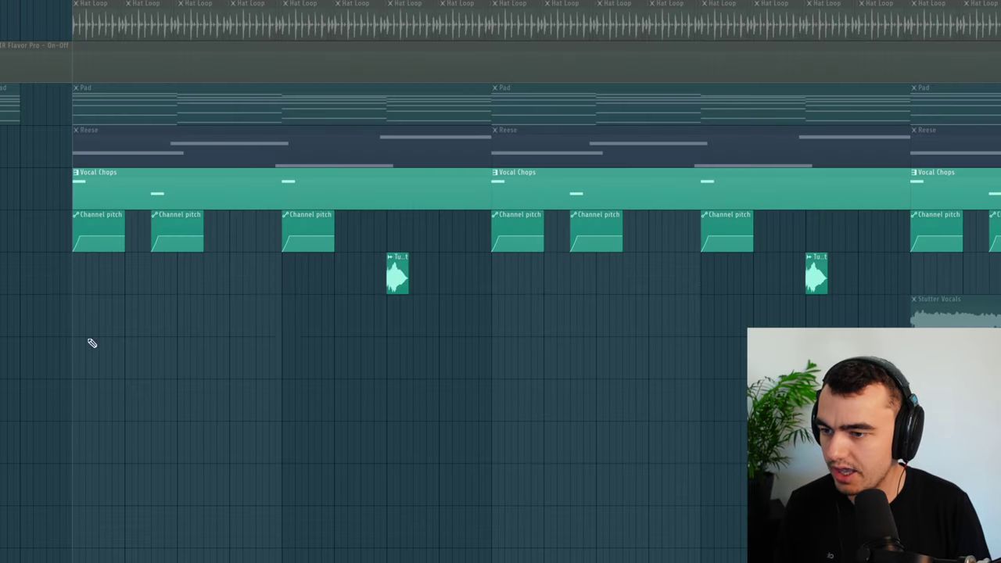
scroll(0, 345, "up", 3)
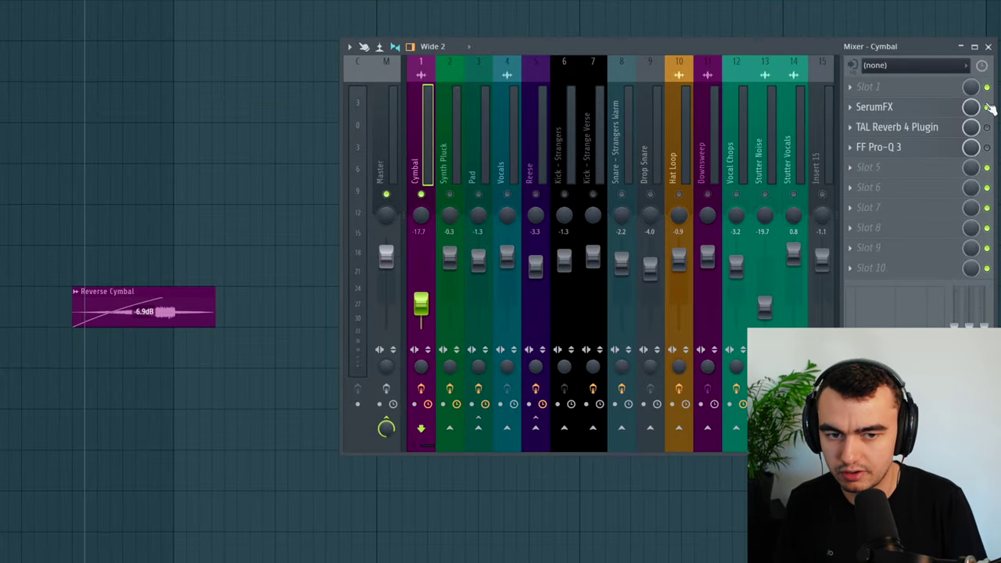
- Play back the Reverse Cymbal transition and open the Cymbal insert's TAL Reverb 4 effect
key("space")
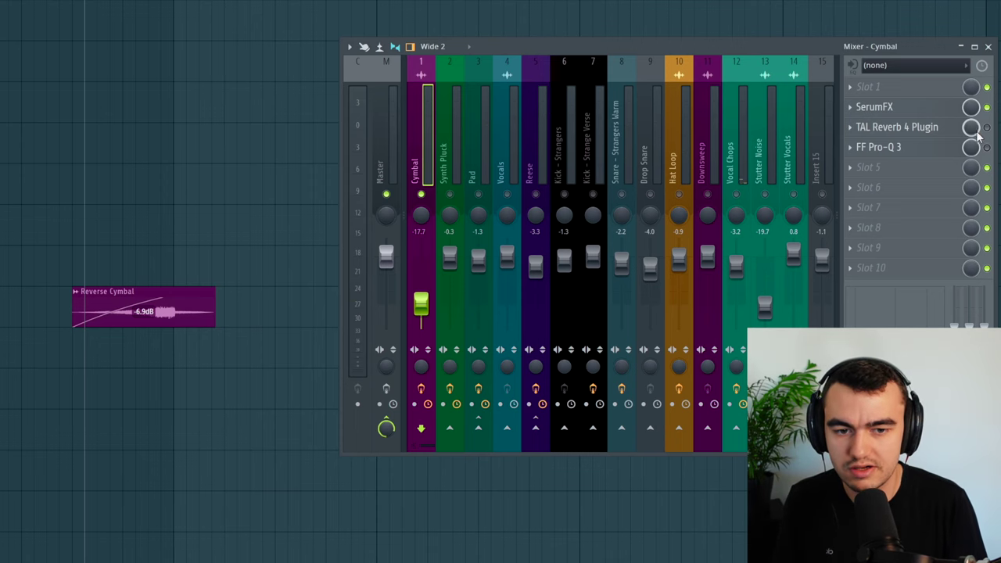
left_click(976, 130)
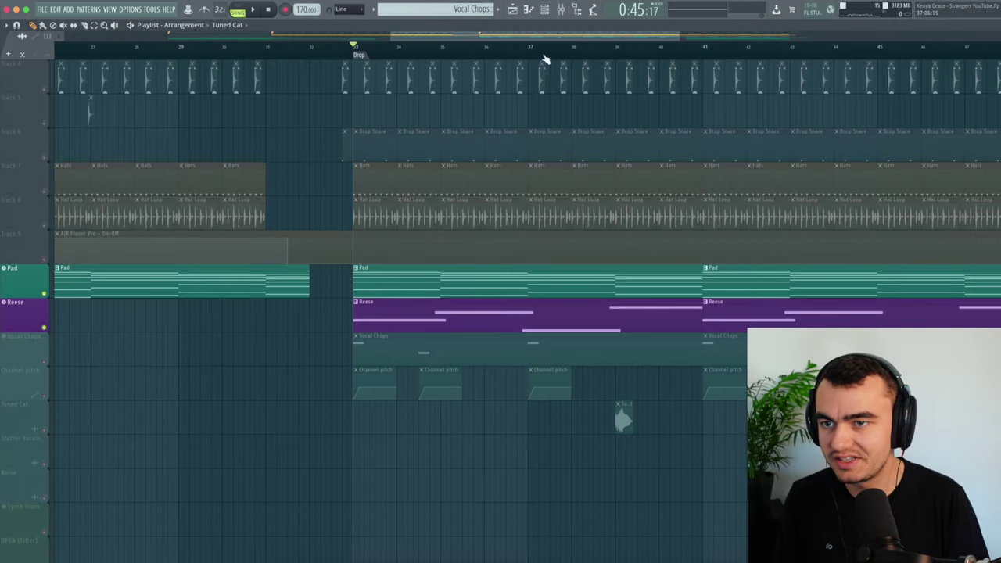
- Open the Reese insert's sidechained Fruity Limiter and play the song to hear the pumping
key("F9")
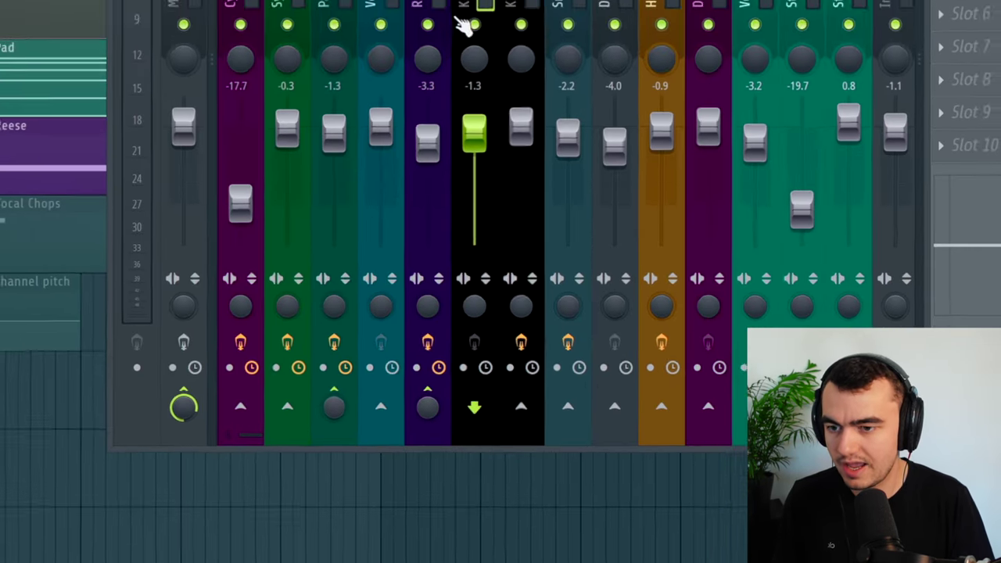
left_click(400, 143)
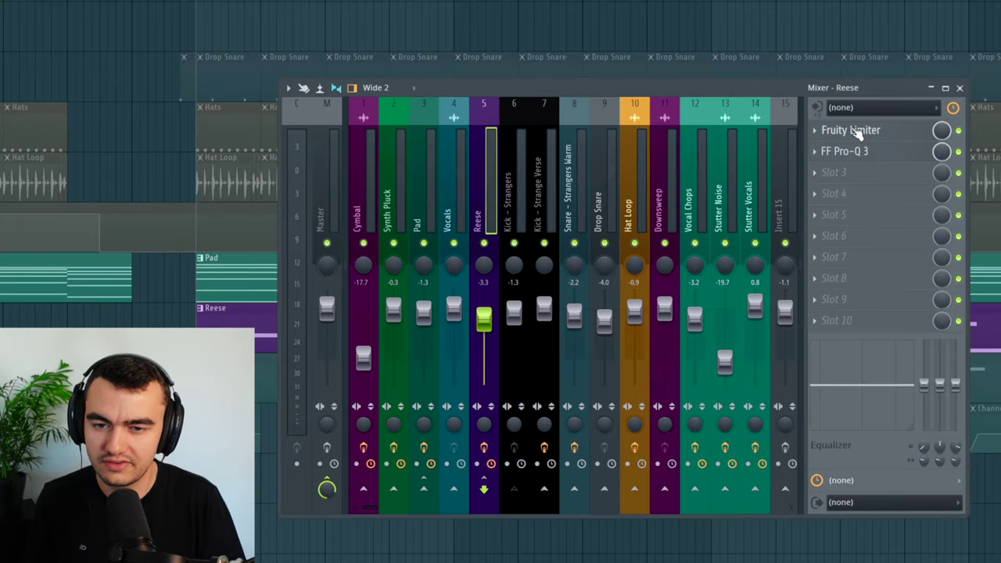
left_click(876, 67)
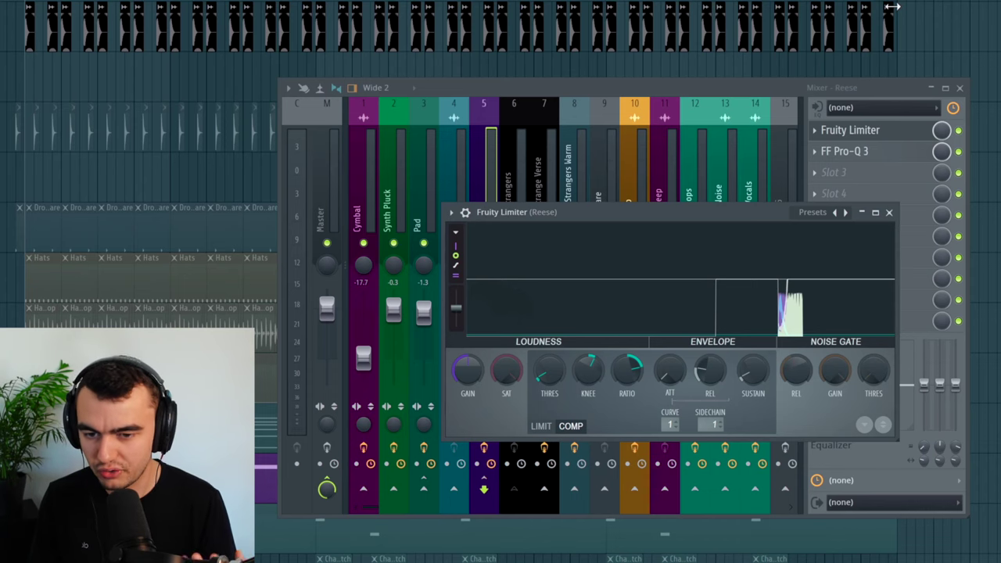
key("space")
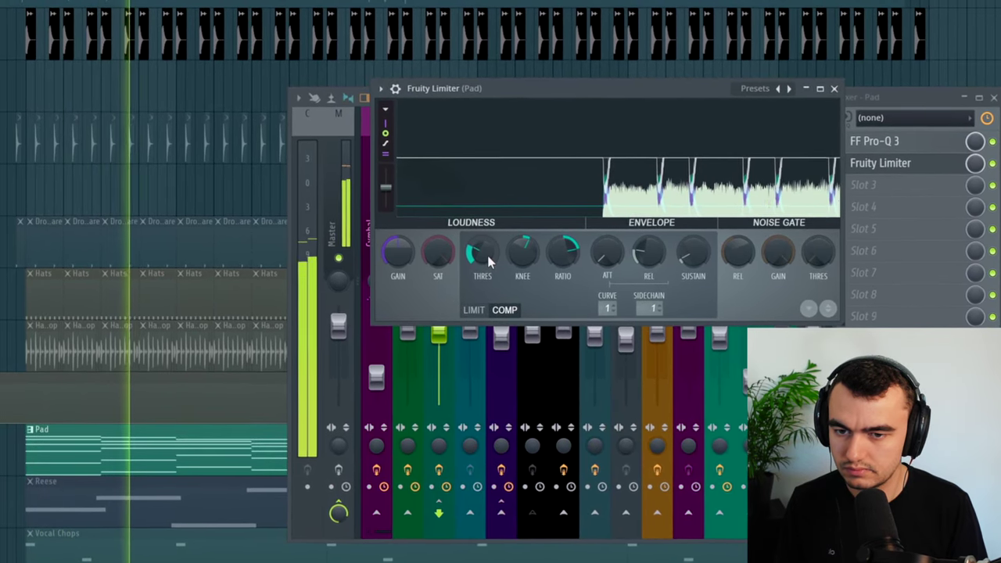
key("space")
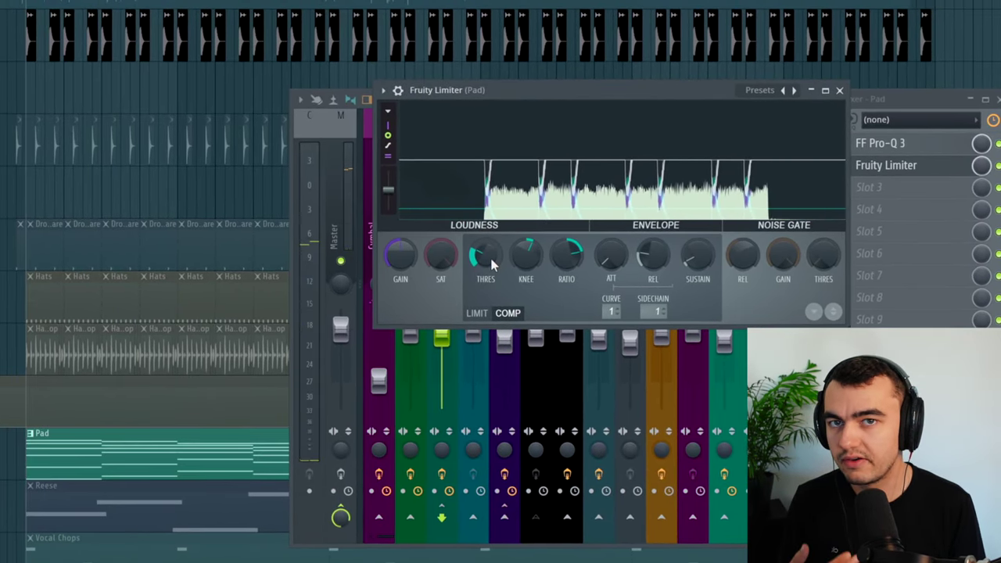